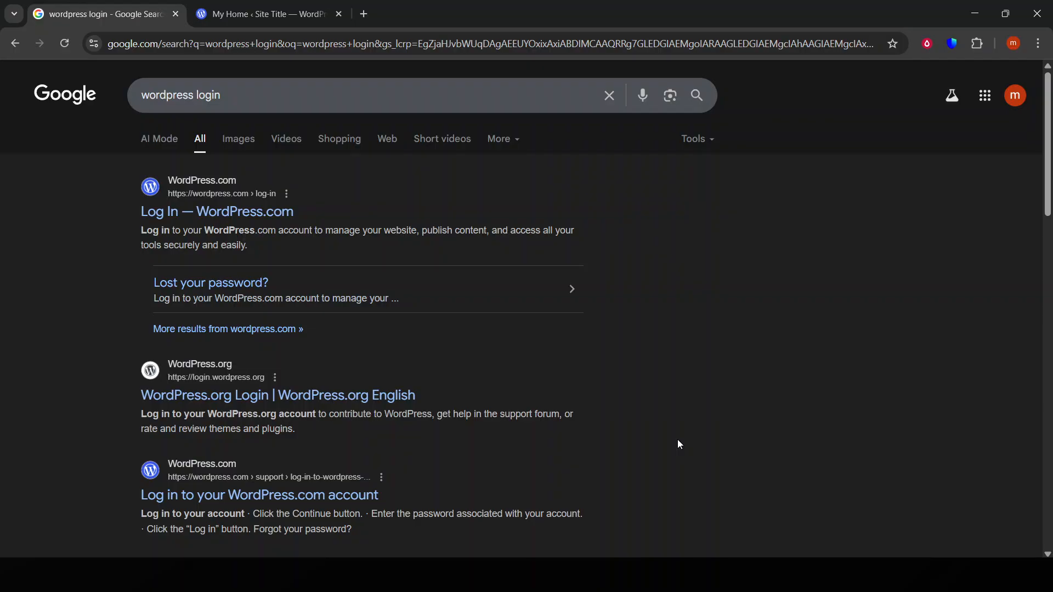
# - Switch to the WordPress site and open its About homepage for editing in the site editor
pyautogui.click(260, 15)
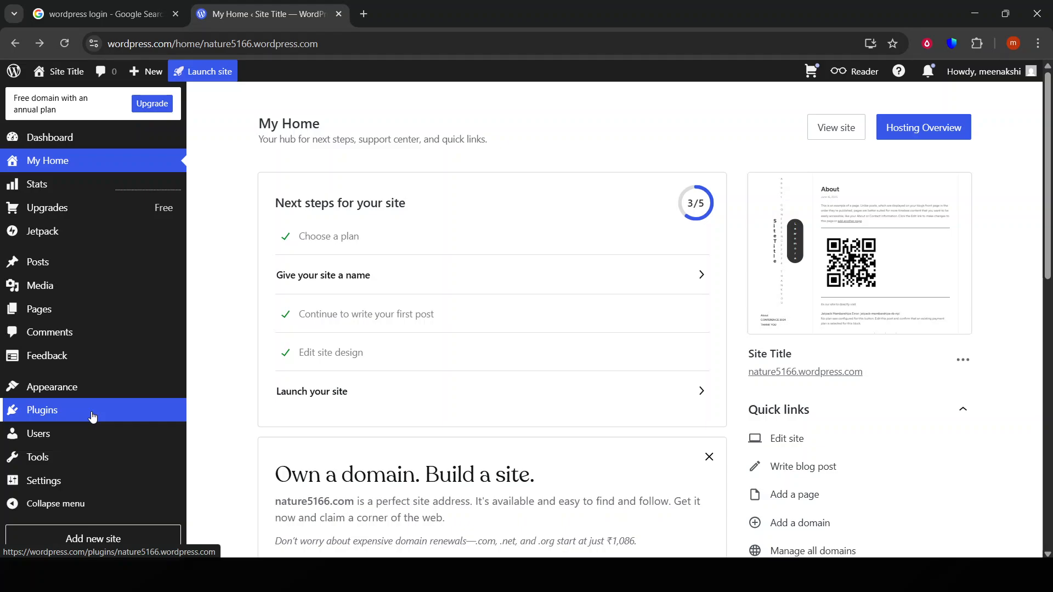
pyautogui.moveTo(99, 388)
pyautogui.click(217, 413)
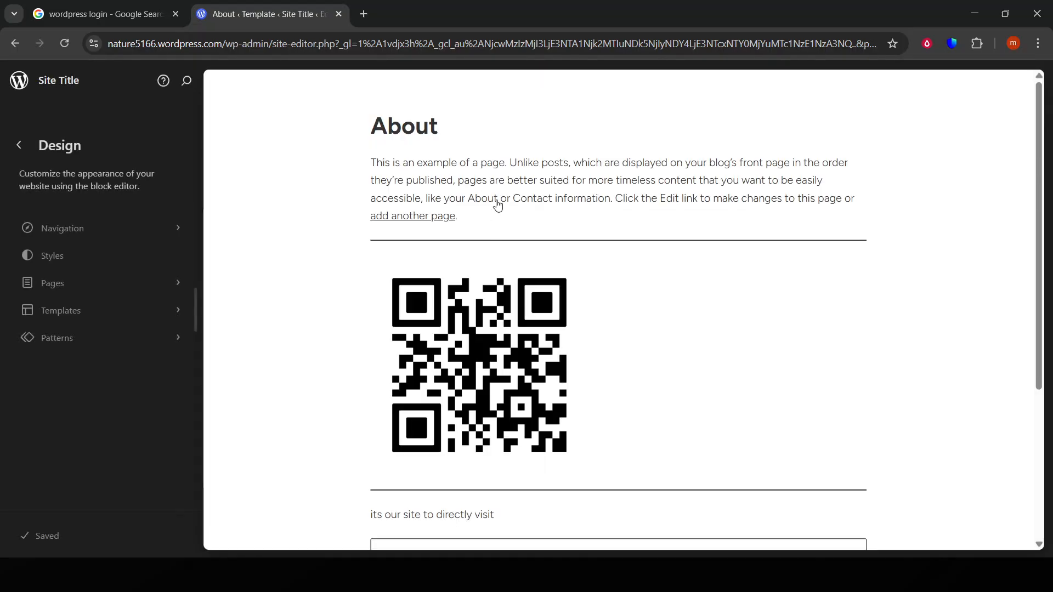
pyautogui.click(485, 227)
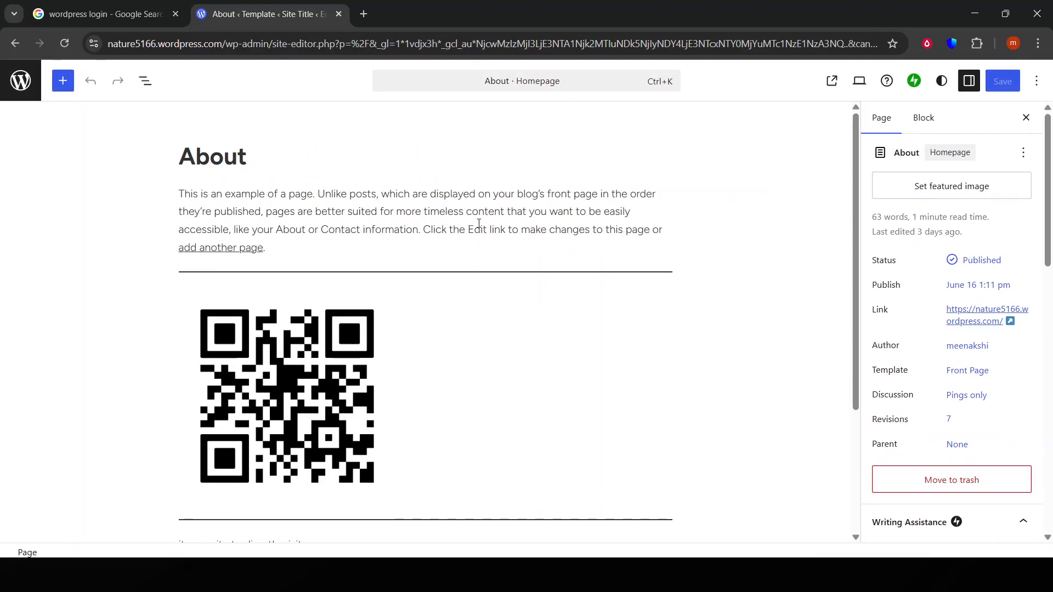
# - Examine the intro paragraph's font size and advanced block settings, along with the page-level settings
pyautogui.click(479, 223)
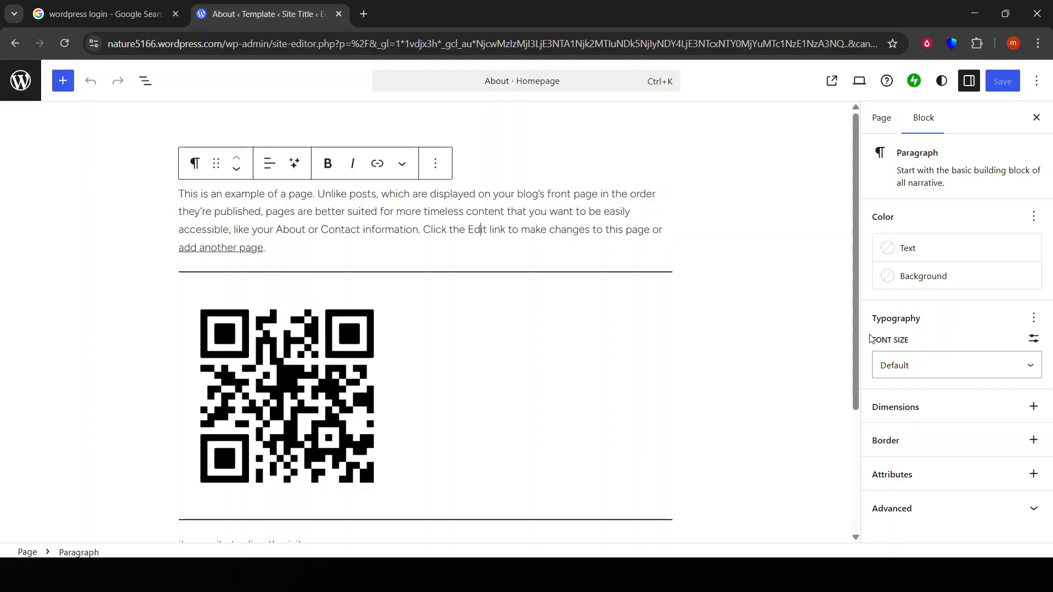
pyautogui.click(905, 365)
pyautogui.click(906, 365)
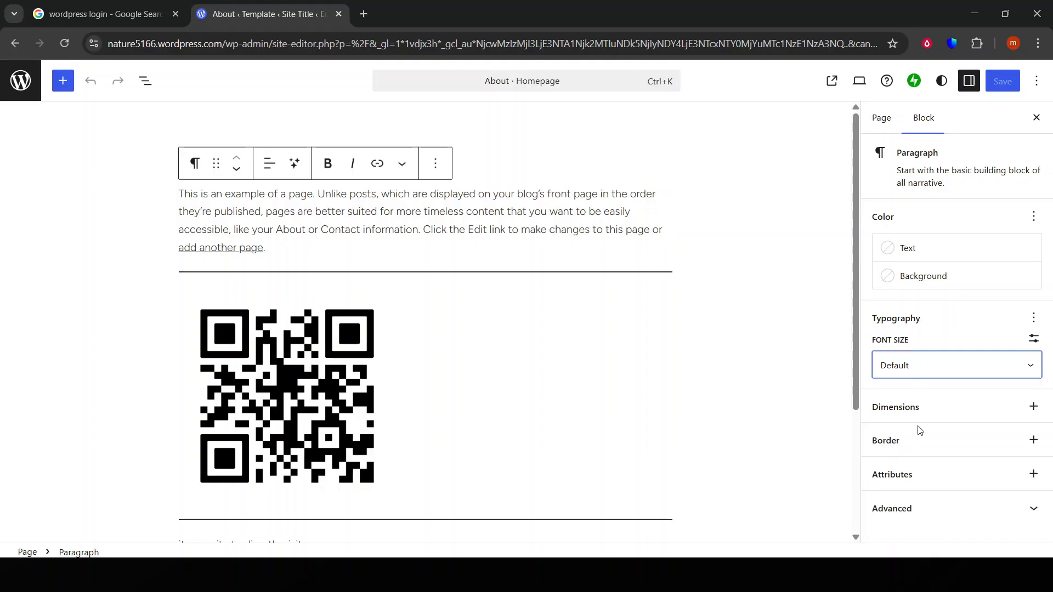
pyautogui.click(915, 508)
pyautogui.click(915, 508)
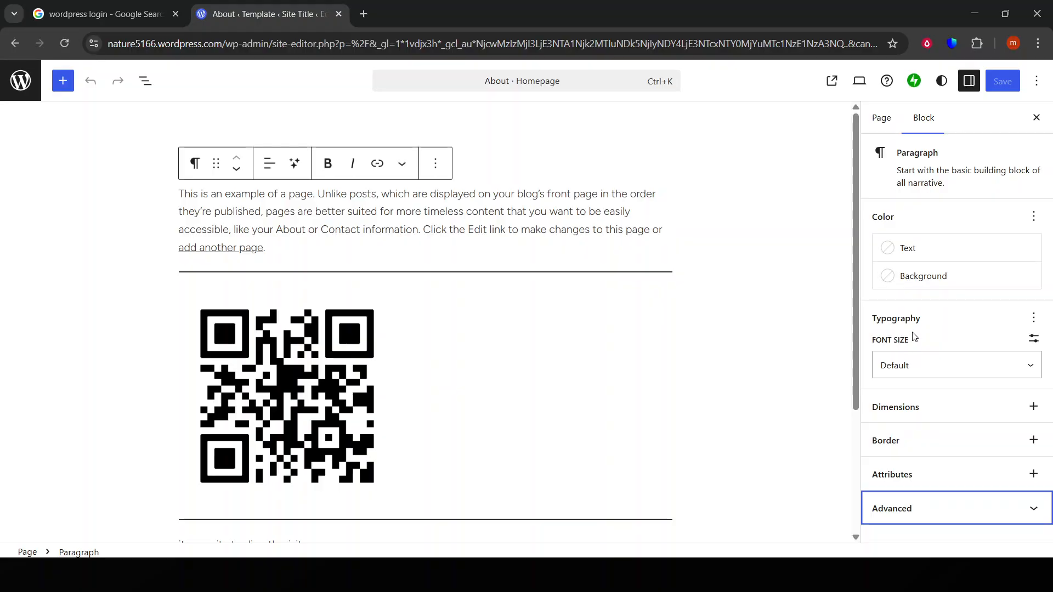
pyautogui.click(881, 118)
pyautogui.scroll(-2, 952, 329)
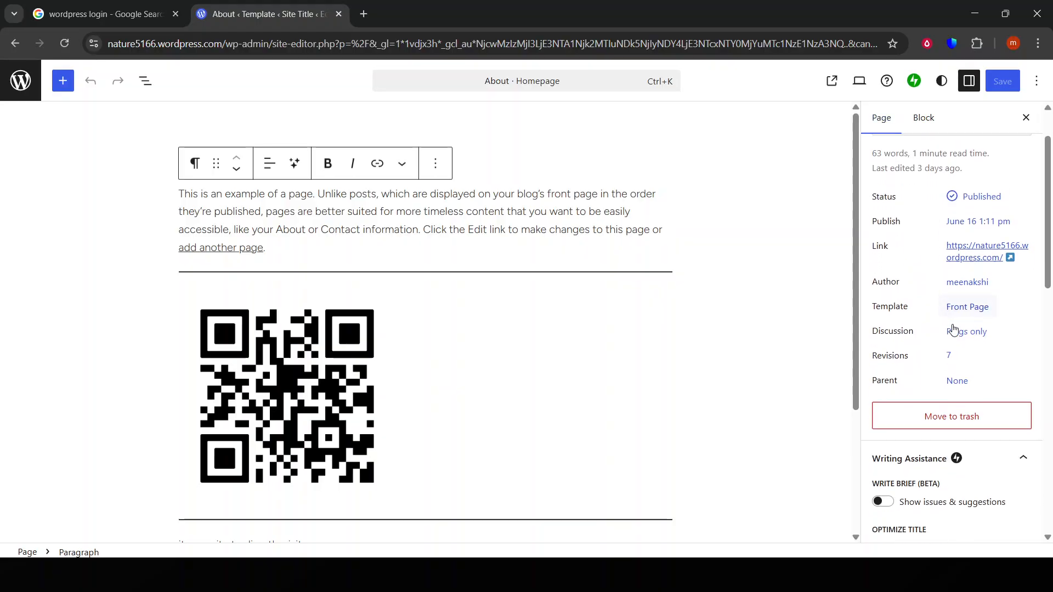
pyautogui.scroll(-5, 952, 329)
pyautogui.click(924, 117)
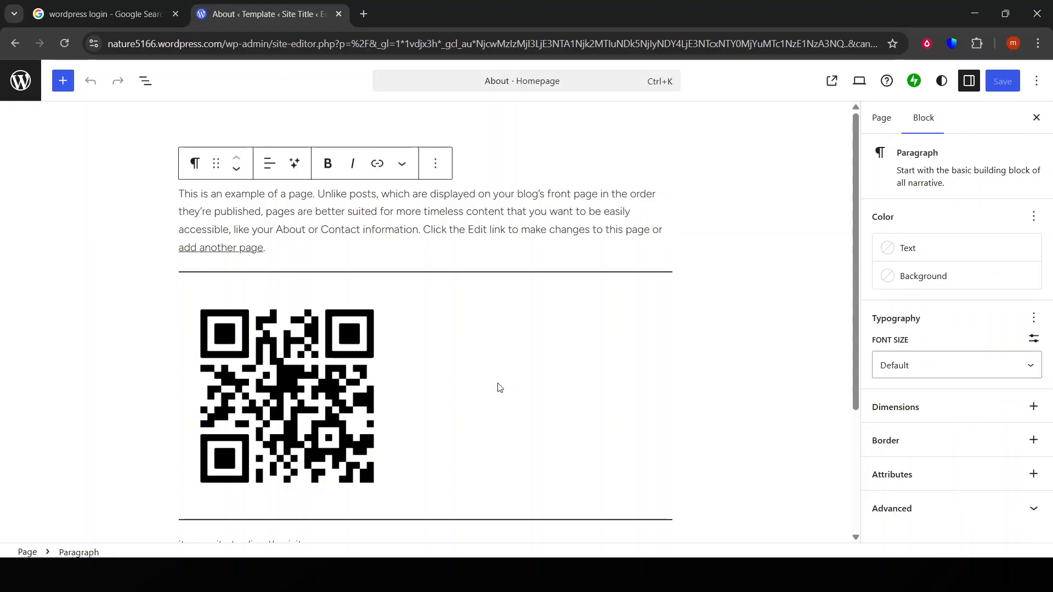
# - Try the Thumbnail resolution on the QR code image and set it back to Large
pyautogui.click(499, 387)
pyautogui.scroll(-1, 939, 430)
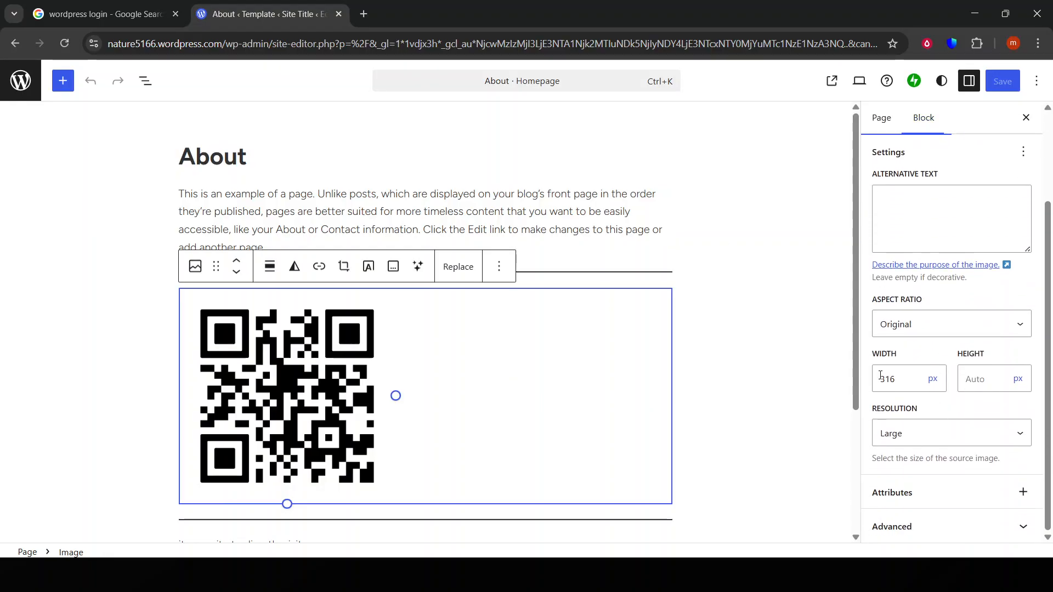
pyautogui.click(928, 433)
pyautogui.click(928, 433)
pyautogui.click(937, 435)
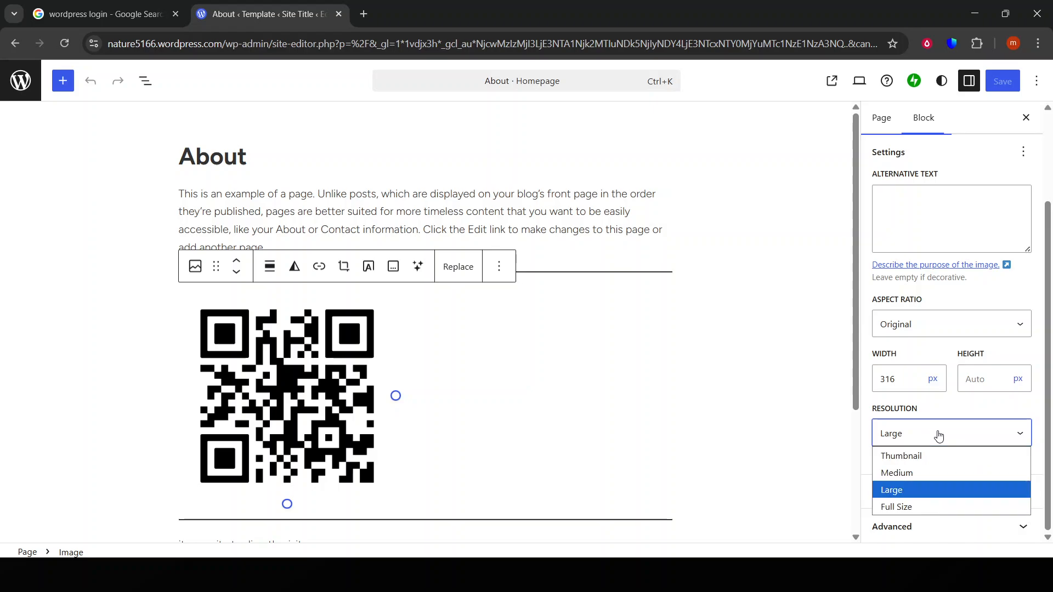
pyautogui.click(937, 435)
pyautogui.click(907, 434)
pyautogui.click(935, 456)
pyautogui.click(935, 443)
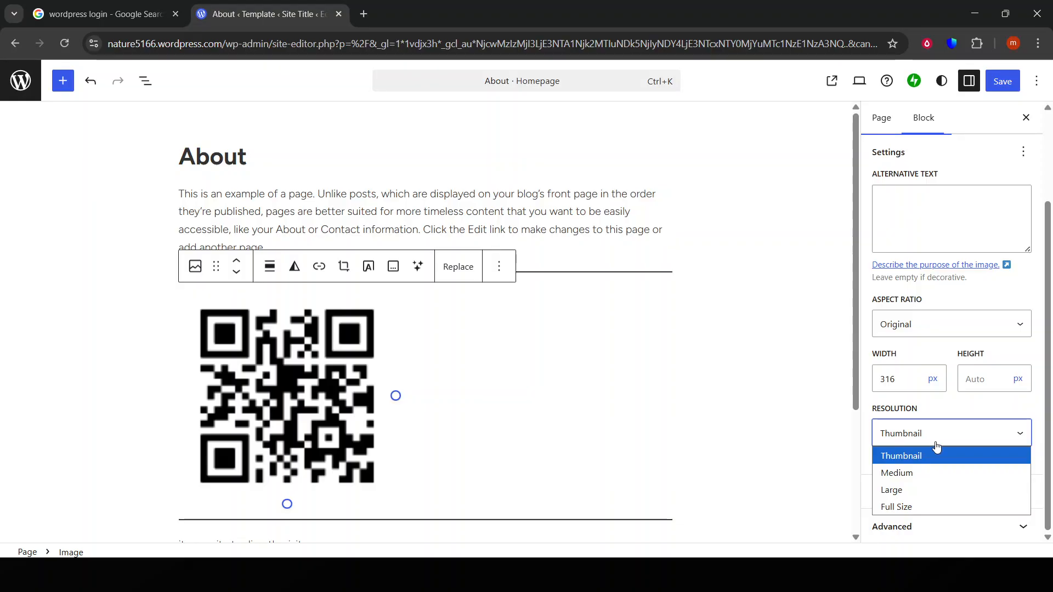
pyautogui.click(916, 490)
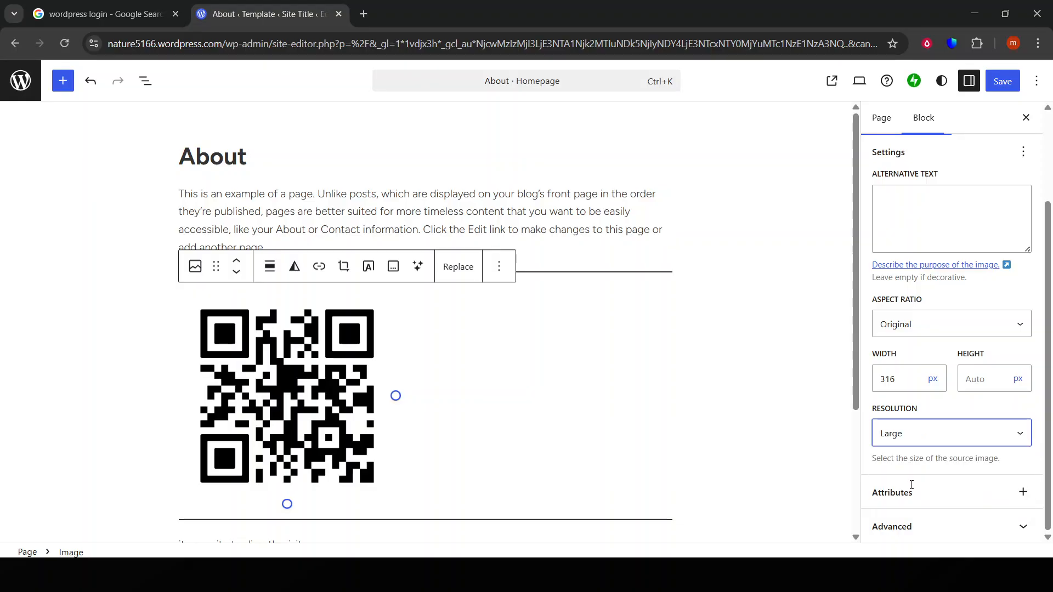
# - Open the QR code image's style settings and review its filter, margin, border and radius options
pyautogui.scroll(2, 962, 417)
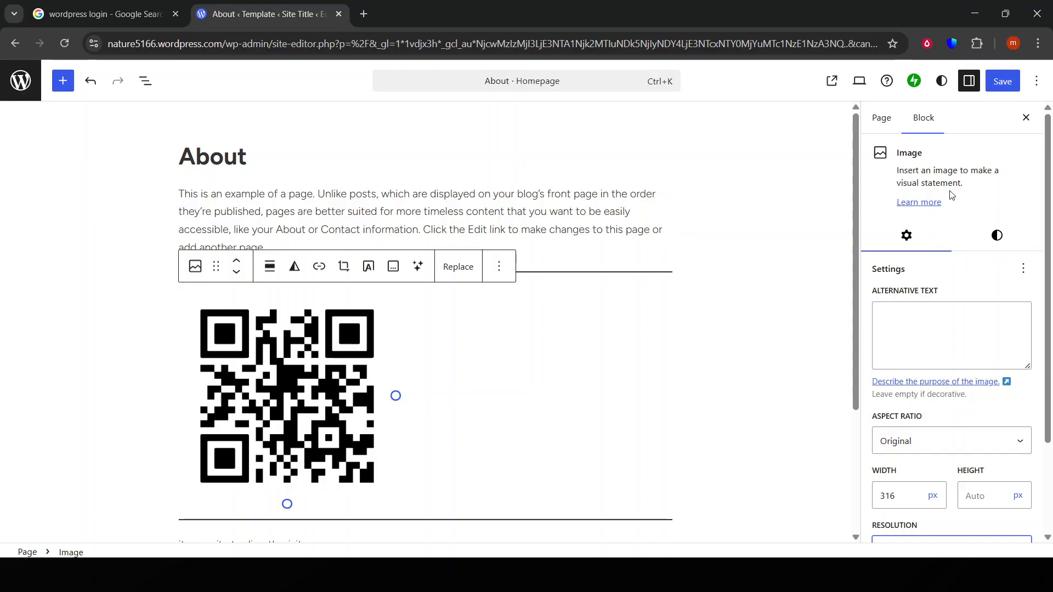
pyautogui.click(998, 236)
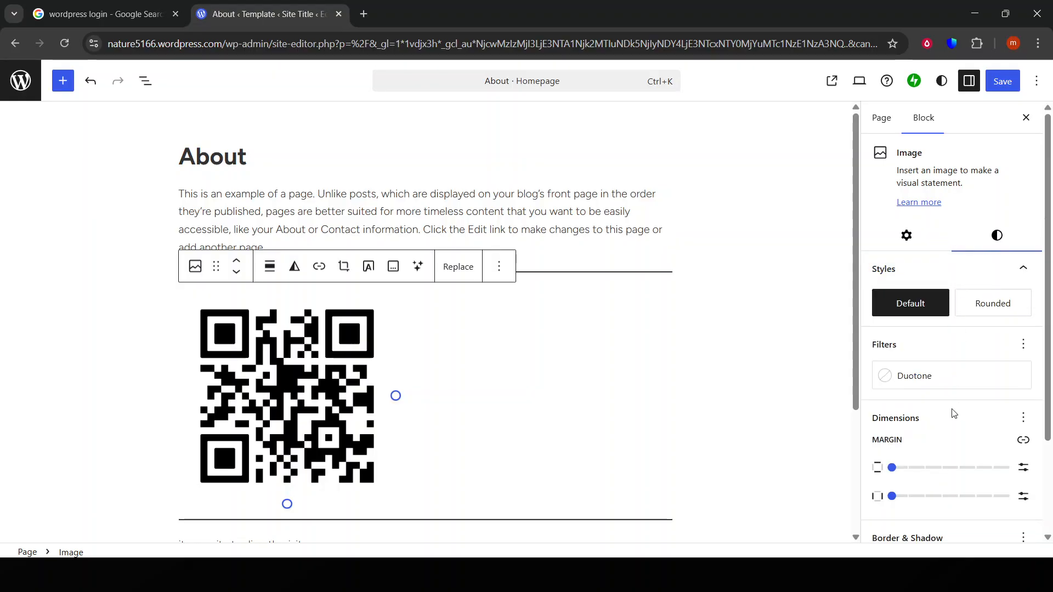
pyautogui.scroll(-2, 954, 414)
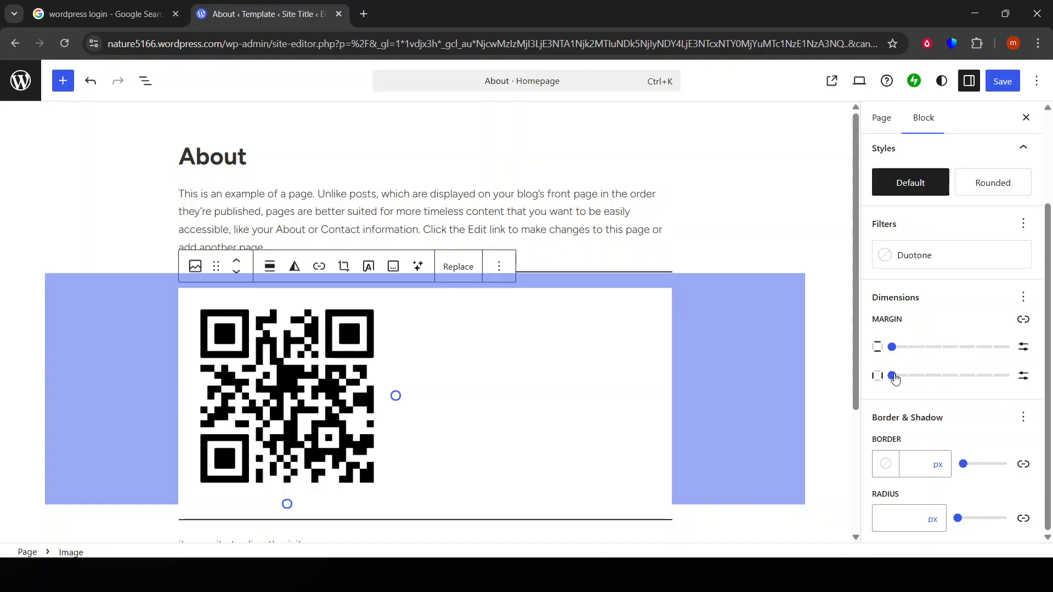
pyautogui.moveTo(892, 376)
pyautogui.mouseDown()
pyautogui.moveTo(924, 376)
pyautogui.moveTo(889, 376)
pyautogui.mouseUp()
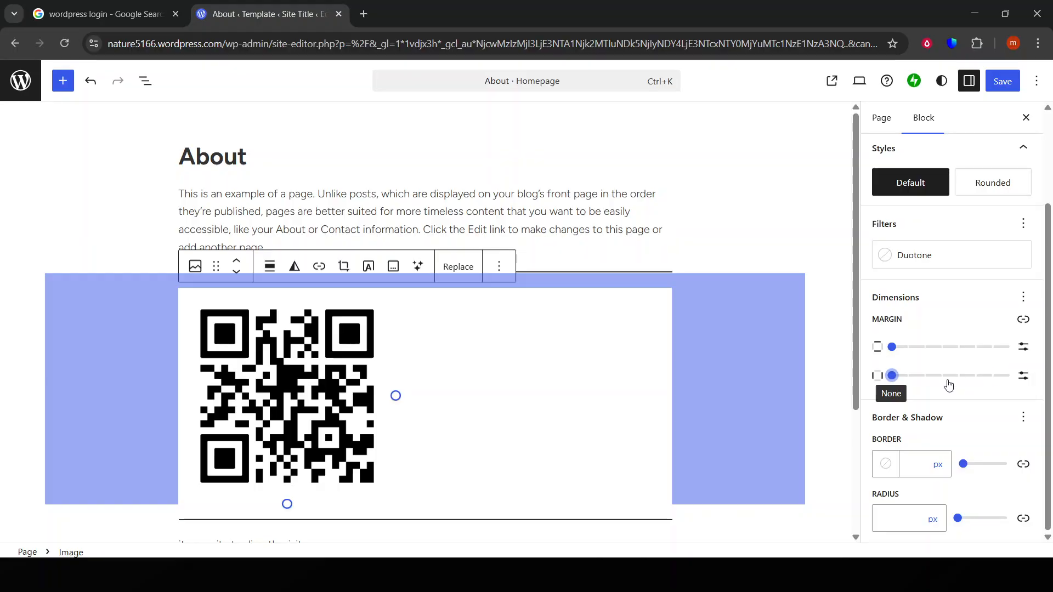
pyautogui.scroll(2, 951, 388)
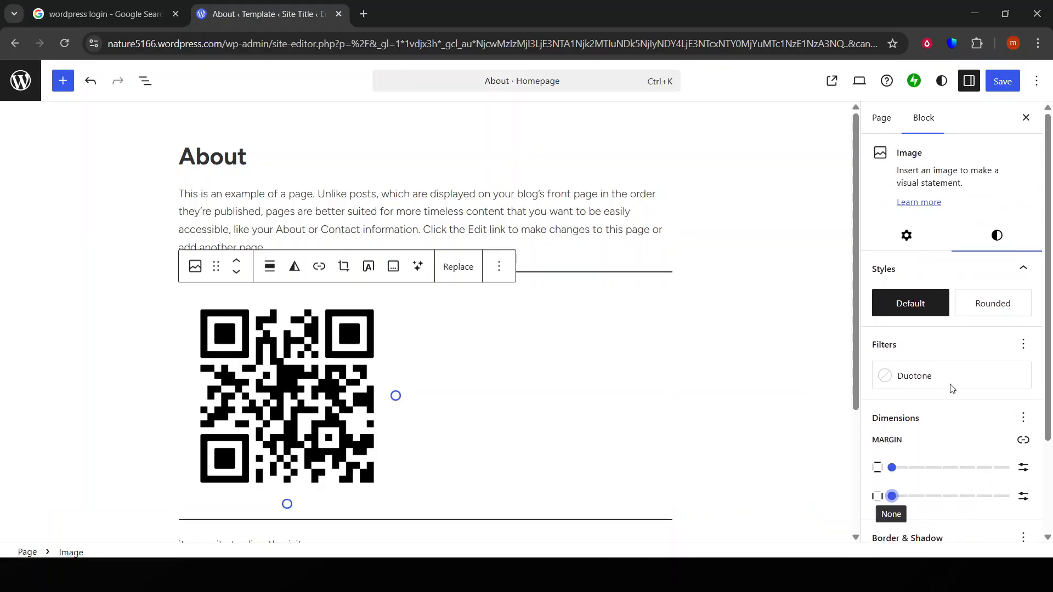
pyautogui.scroll(-2, 947, 350)
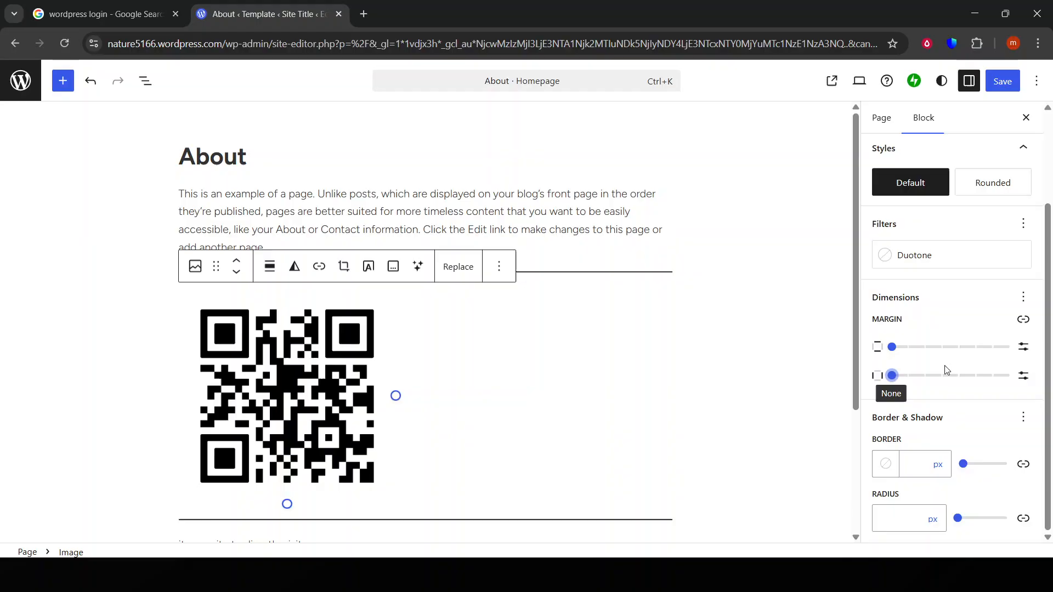
# - Try the Rounded style on the QR code image and return it to Default
pyautogui.click(1003, 195)
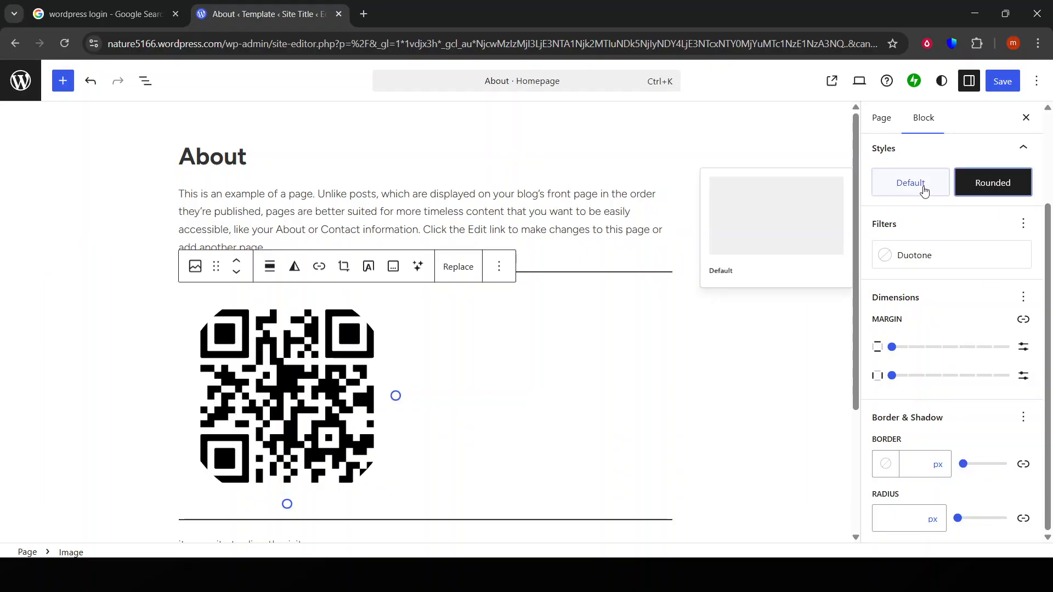
pyautogui.click(924, 189)
pyautogui.click(991, 192)
pyautogui.click(932, 191)
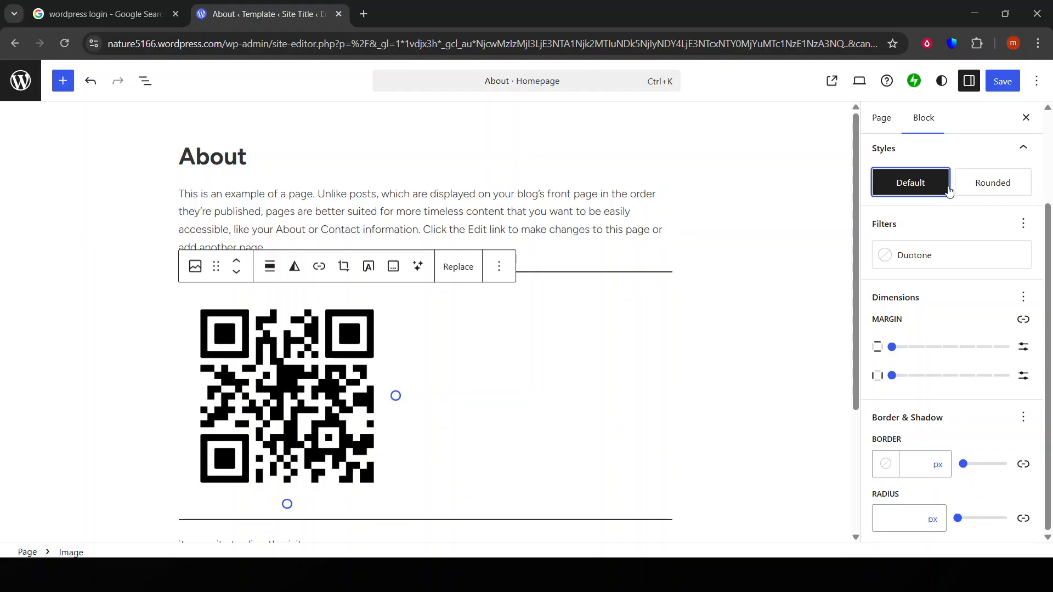
pyautogui.click(1010, 188)
pyautogui.click(913, 183)
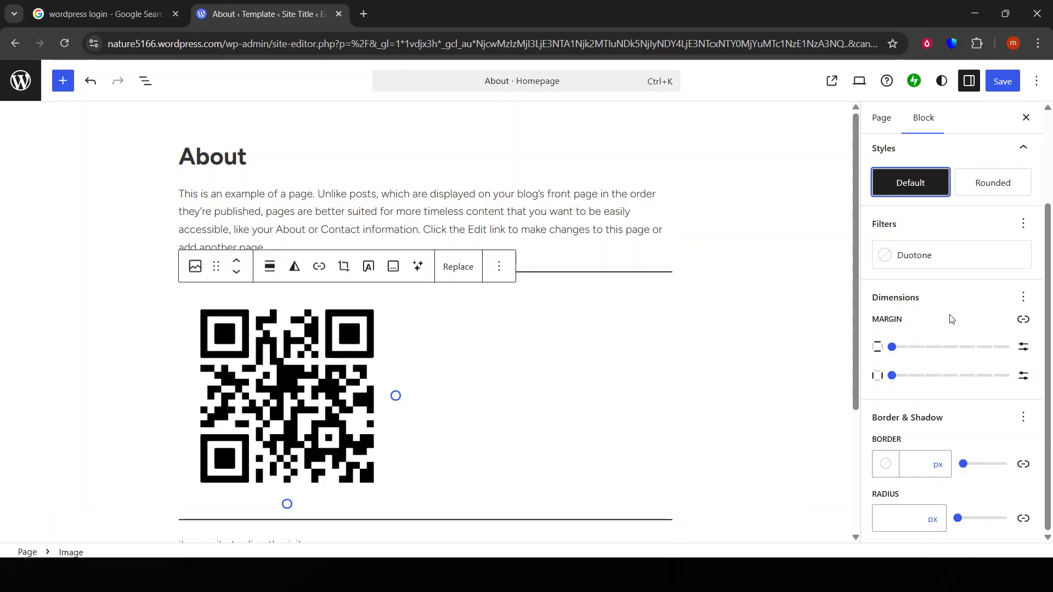
# - Try an 86 px border and a 100 px radius on the QR code image, and reset both to 0 px
pyautogui.click(886, 465)
pyautogui.moveTo(963, 464); pyautogui.dragTo(1001, 464)
pyautogui.click(963, 464)
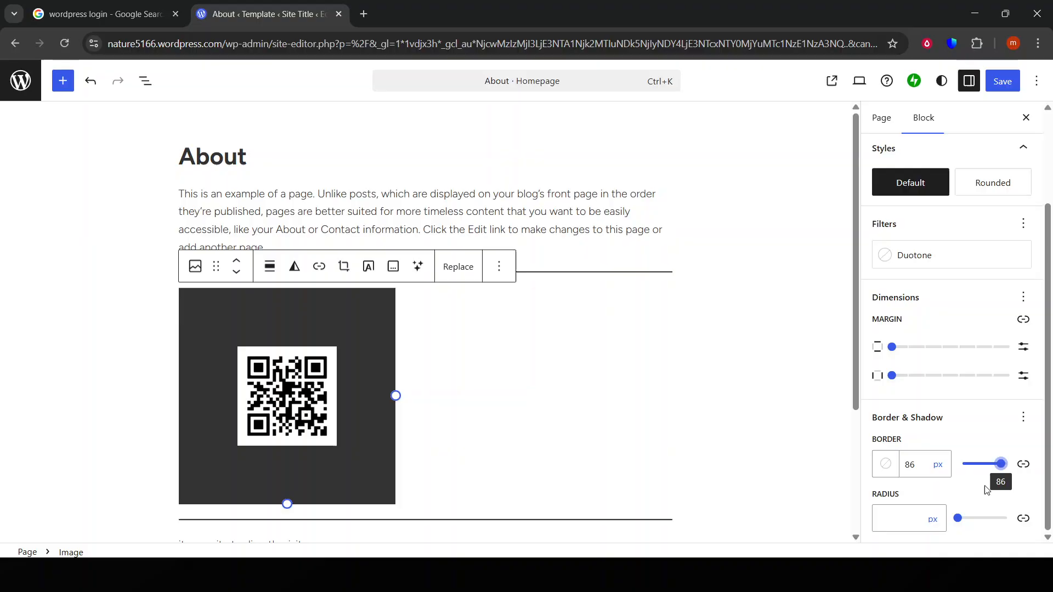
pyautogui.click(965, 518)
pyautogui.click(987, 524)
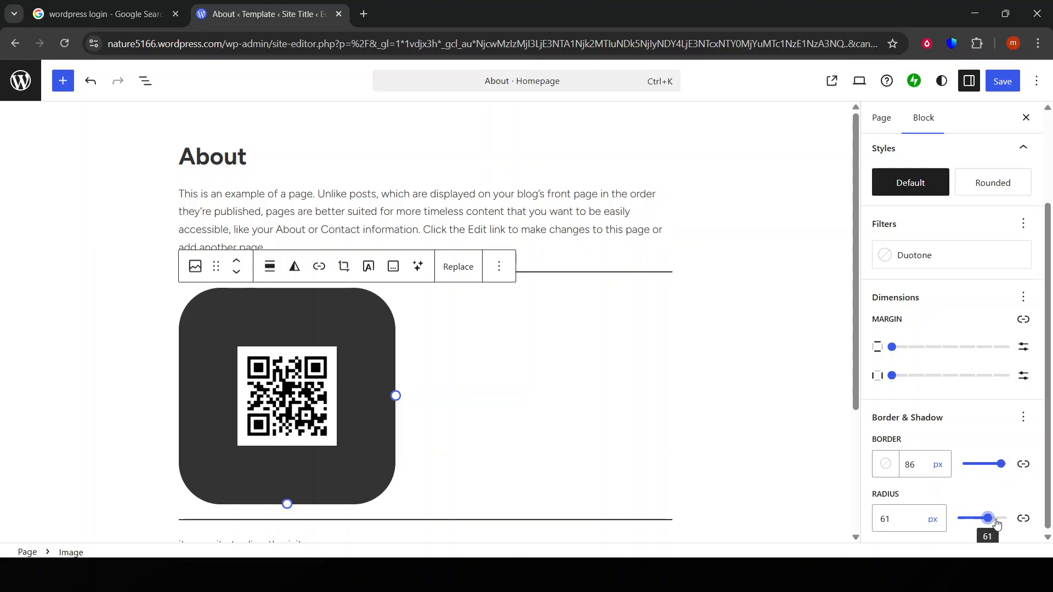
pyautogui.moveTo(991, 523); pyautogui.dragTo(1024, 517)
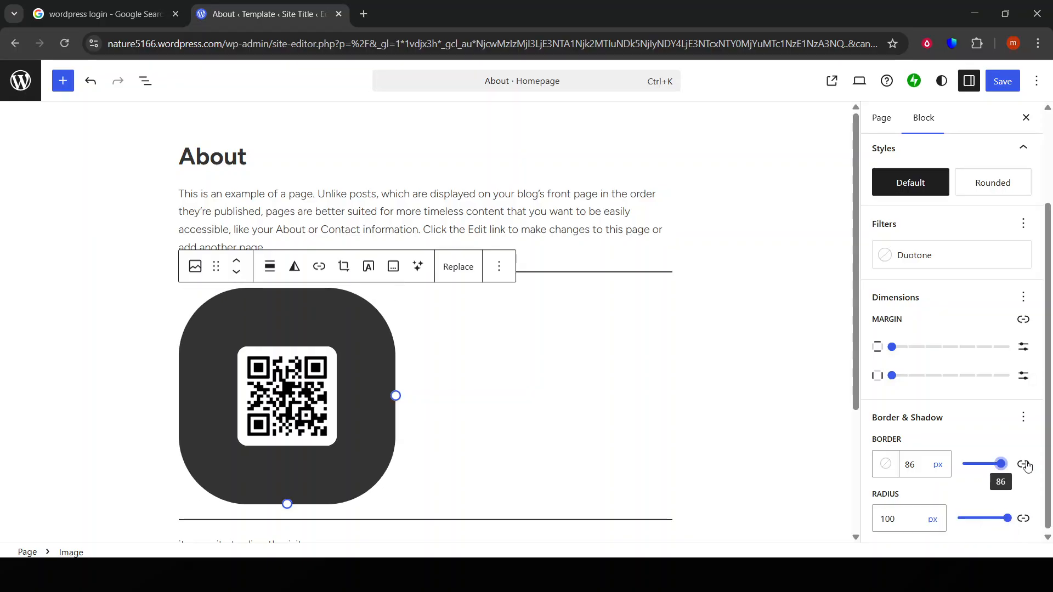
pyautogui.moveTo(1002, 464); pyautogui.dragTo(962, 463)
pyautogui.moveTo(1007, 518); pyautogui.dragTo(957, 518)
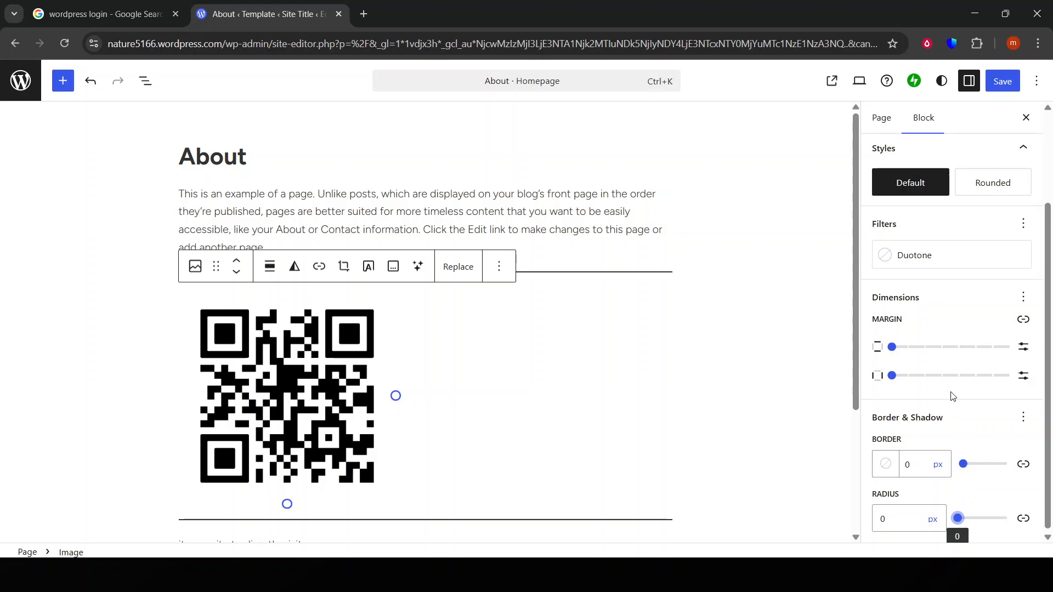
# - Preview the page in the Mobile and Tablet views and return to the Desktop view
pyautogui.click(859, 81)
pyautogui.click(757, 187)
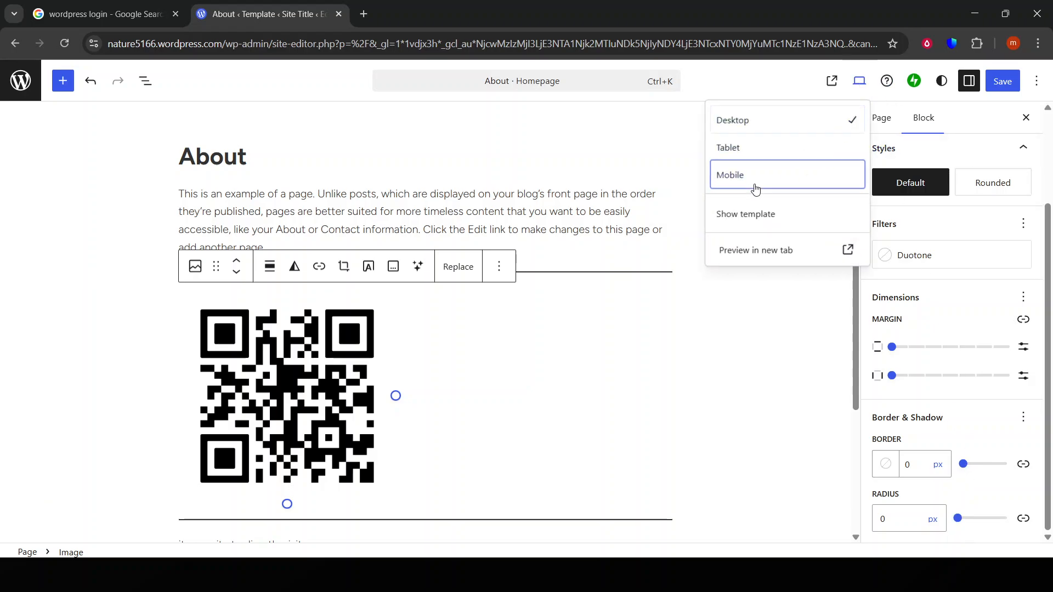
pyautogui.click(754, 155)
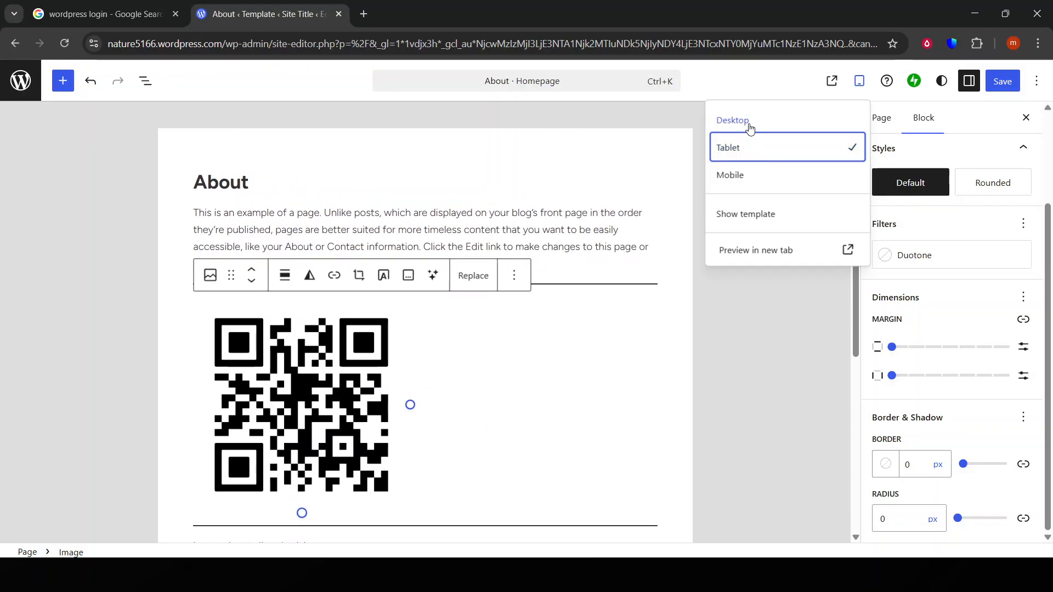
pyautogui.click(746, 123)
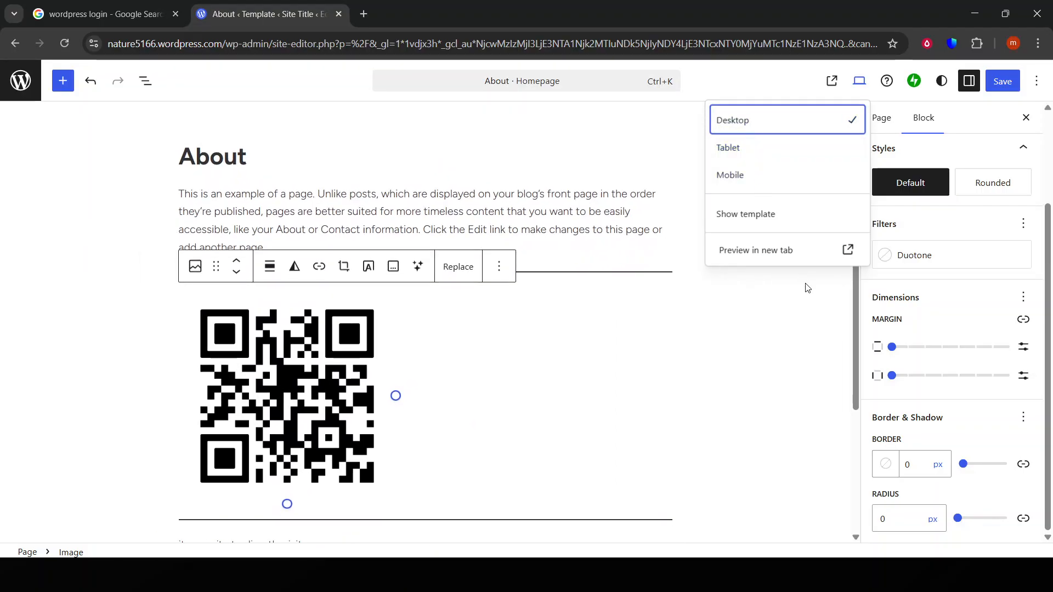